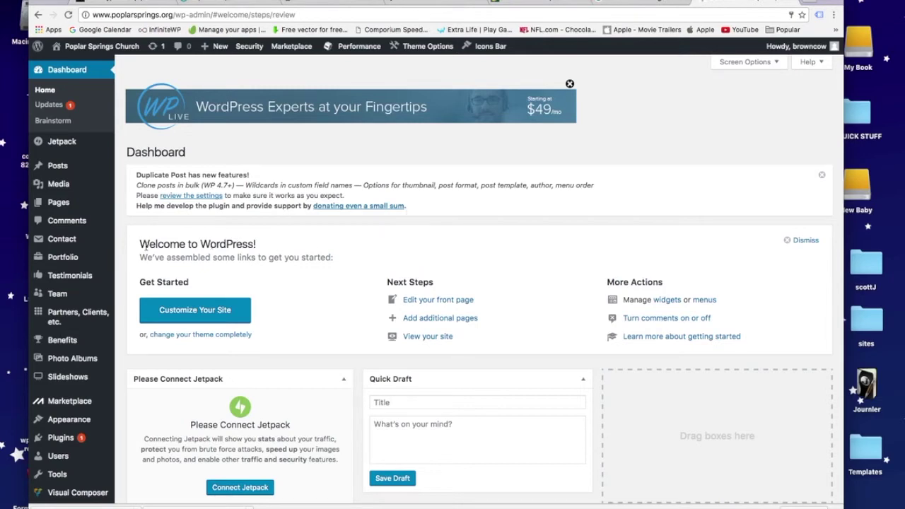
Open the homepage slider from the LayerSlider WP slider list for editing.
mouse_move(87, 256)
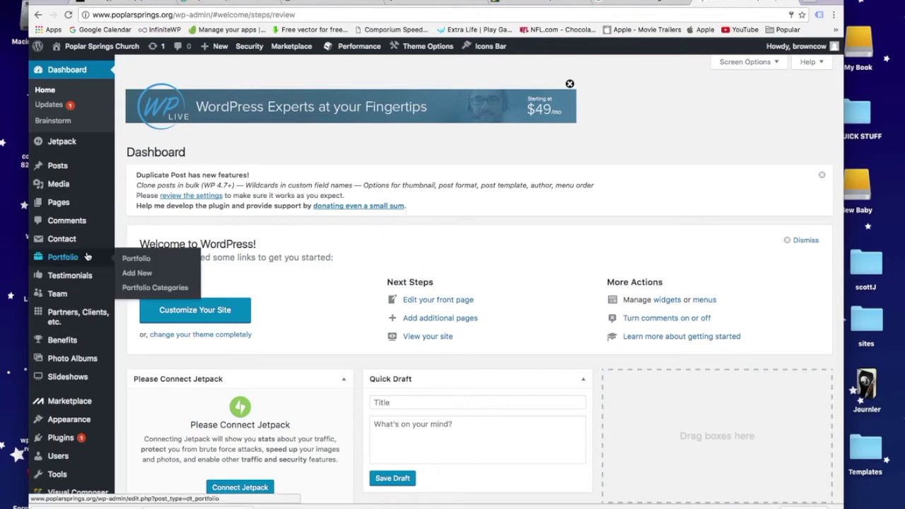
scroll(87, 256, down, 3)
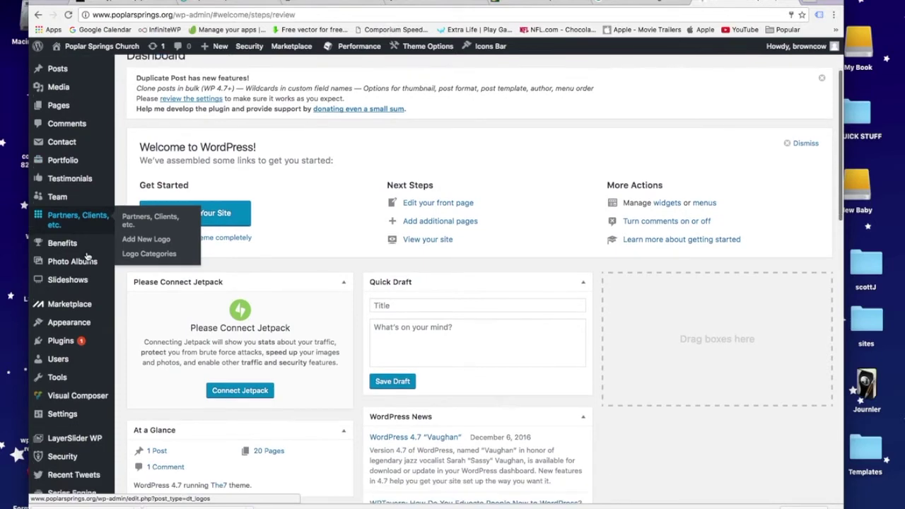
scroll(87, 256, down, 2)
mouse_move(72, 368)
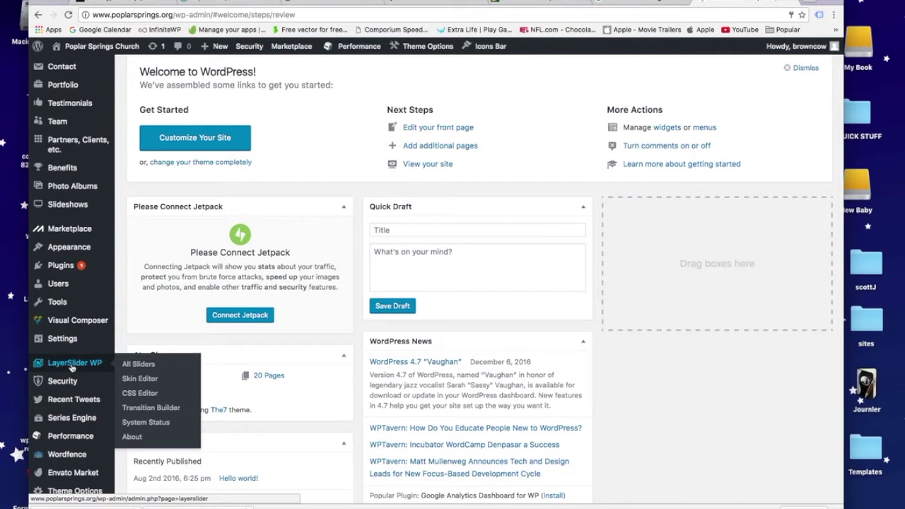
click(142, 368)
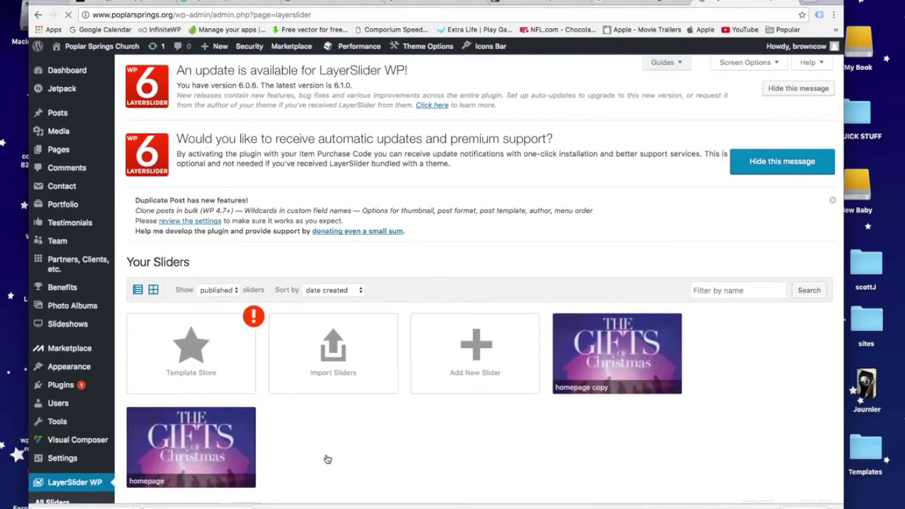
scroll(371, 462, down, 2)
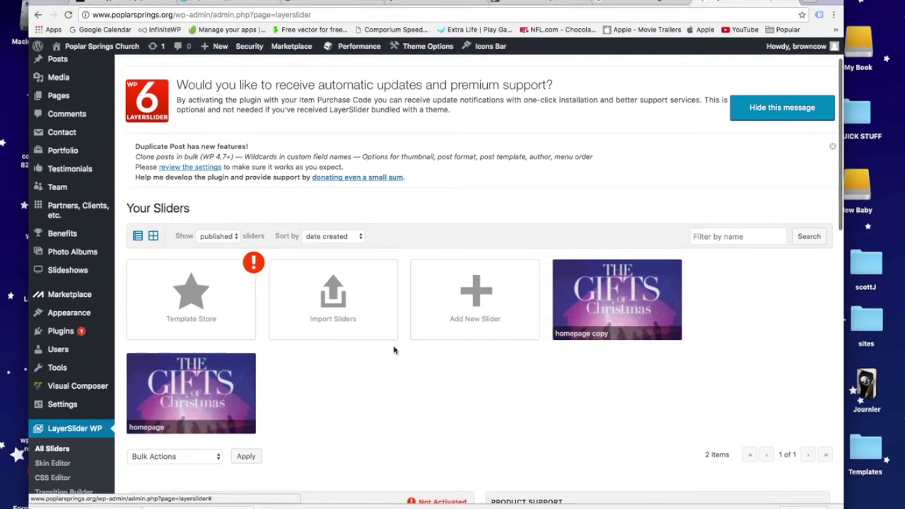
click(197, 395)
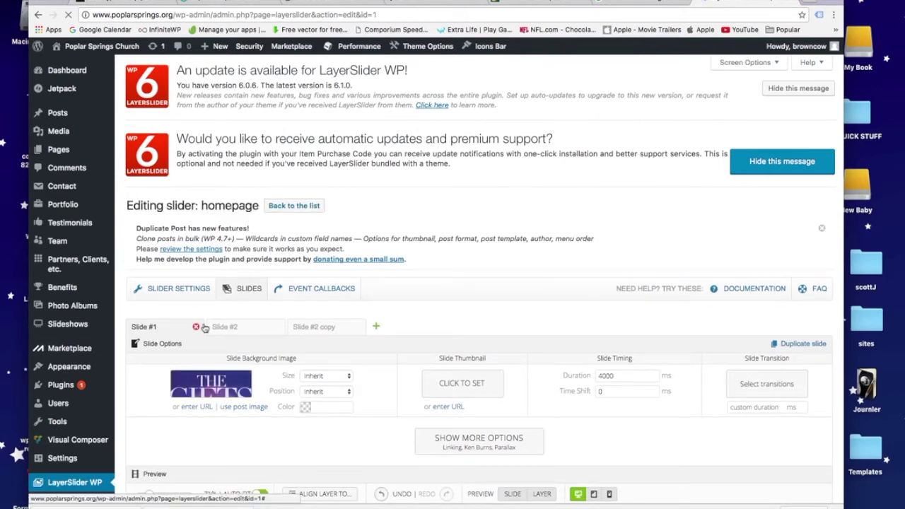
Move the Slide #2 copy slide to the first position in the homepage slider's slide order.
scroll(464, 324, down, 1)
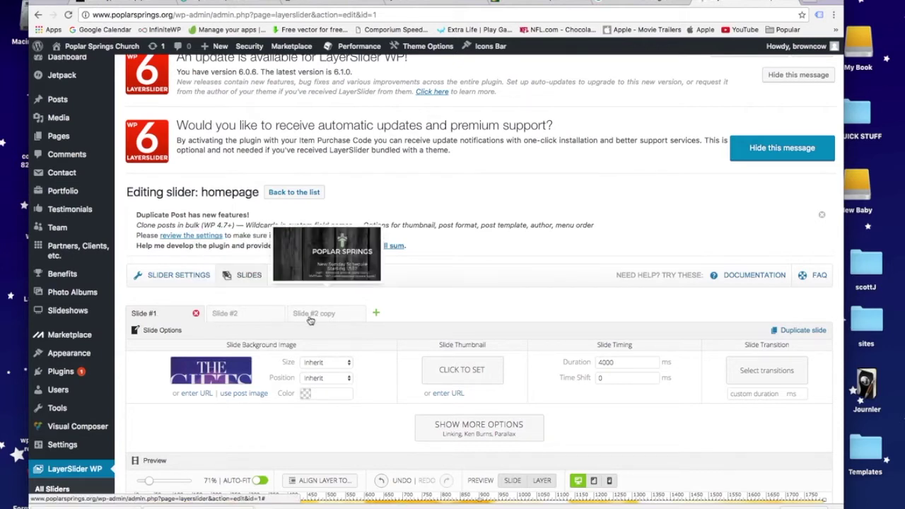
drag(319, 320, 155, 318)
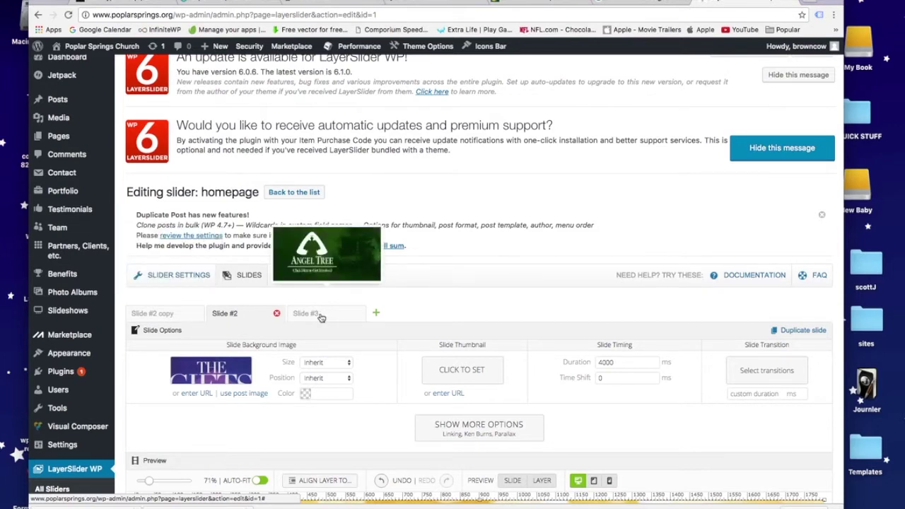
Review the slider's layout settings, including the slider type and the canvas width and height.
click(186, 276)
scroll(275, 336, down, 1)
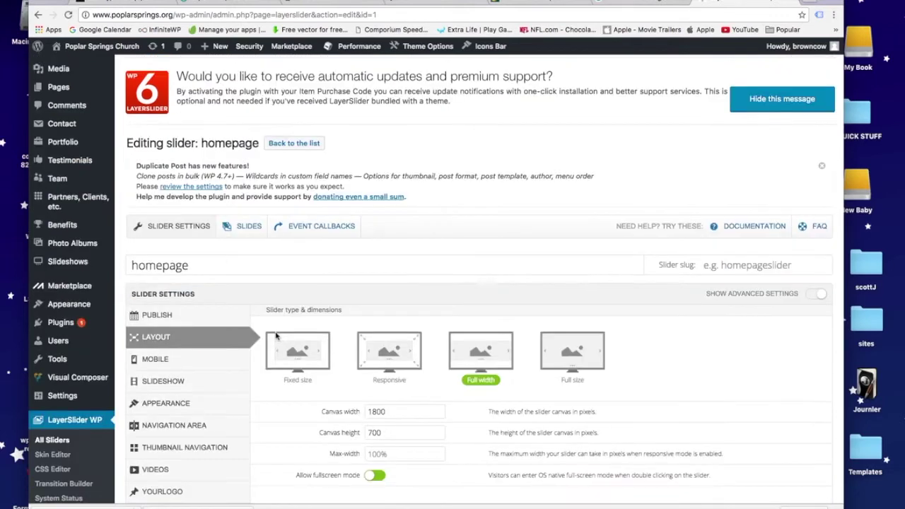
scroll(276, 336, down, 2)
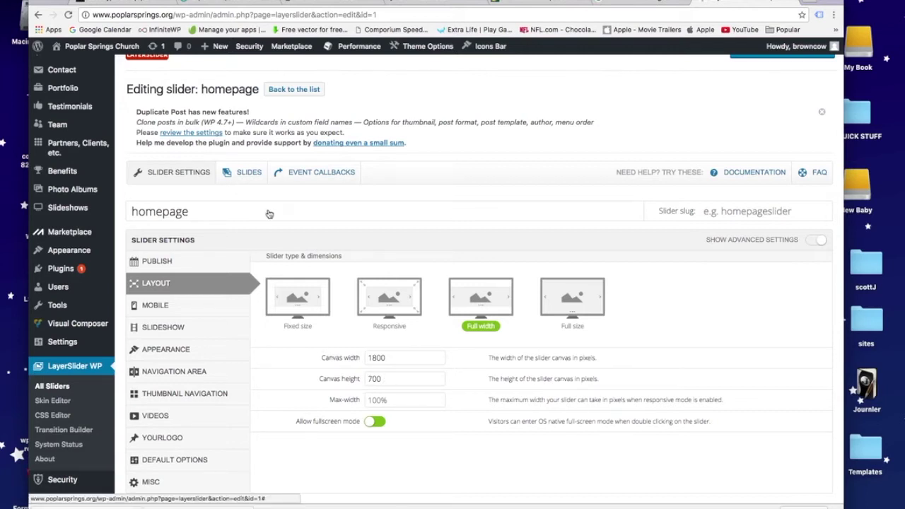
Return to the slides and delete Layer #1 with the Joy image from Slide #2.
click(241, 175)
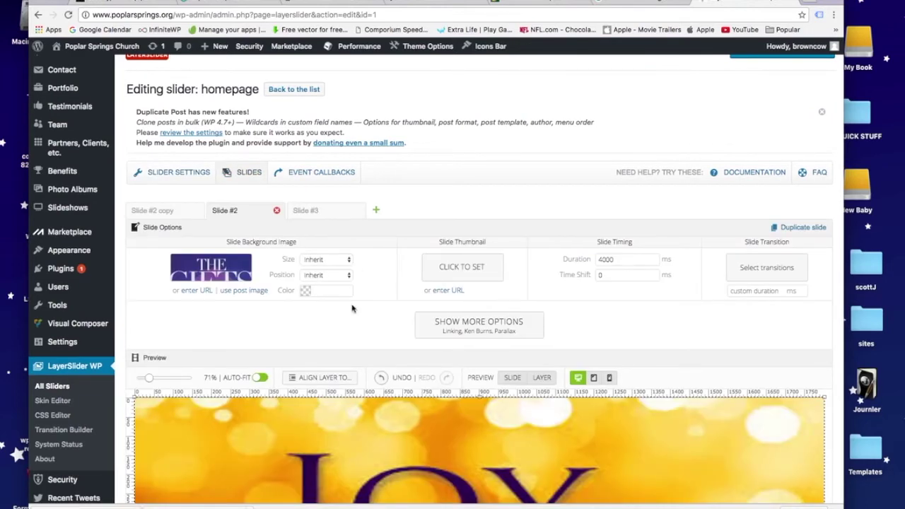
scroll(349, 317, down, 4)
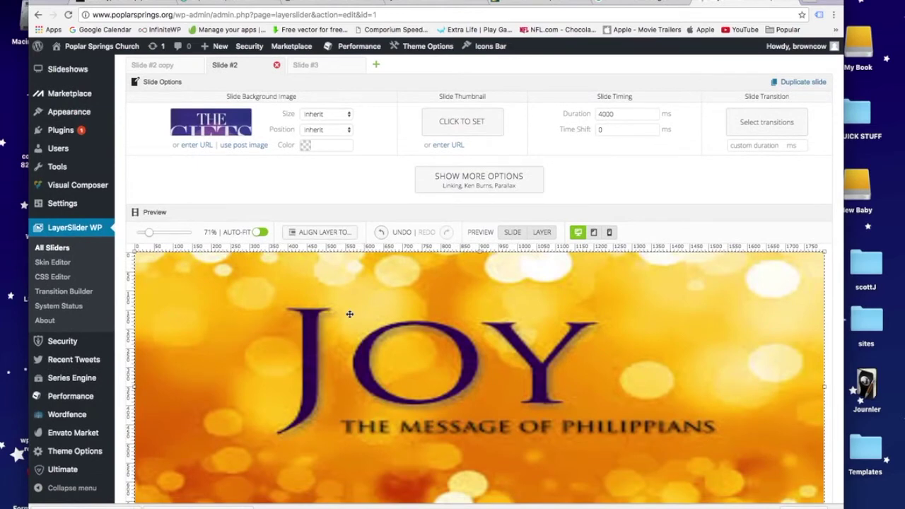
scroll(349, 317, down, 2)
scroll(349, 314, down, 1)
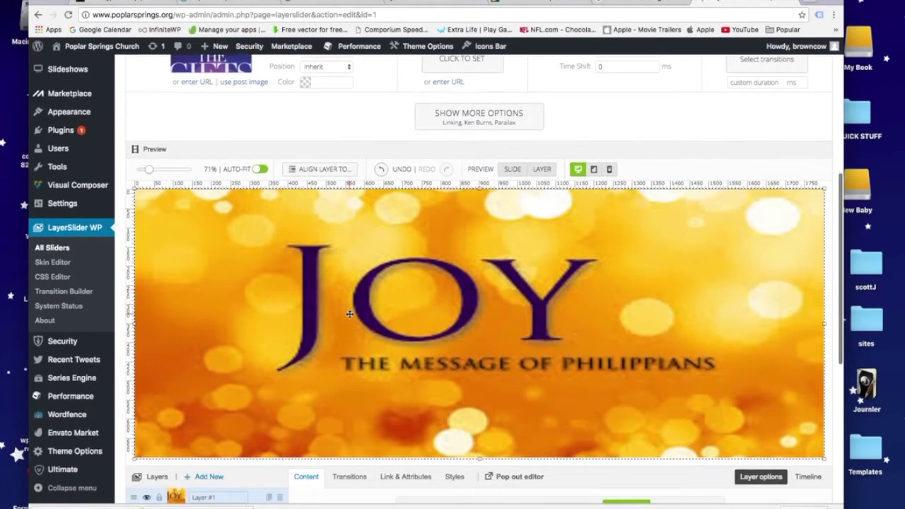
scroll(350, 314, down, 4)
scroll(349, 314, down, 1)
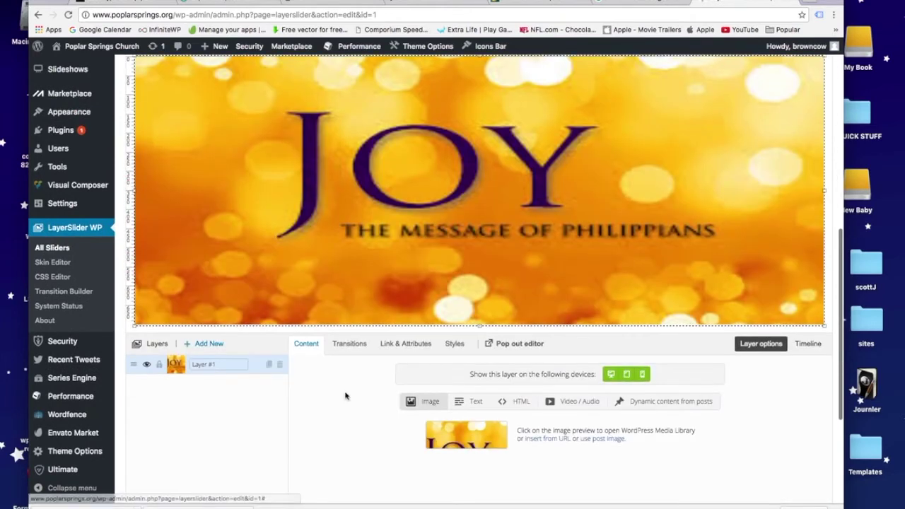
click(280, 365)
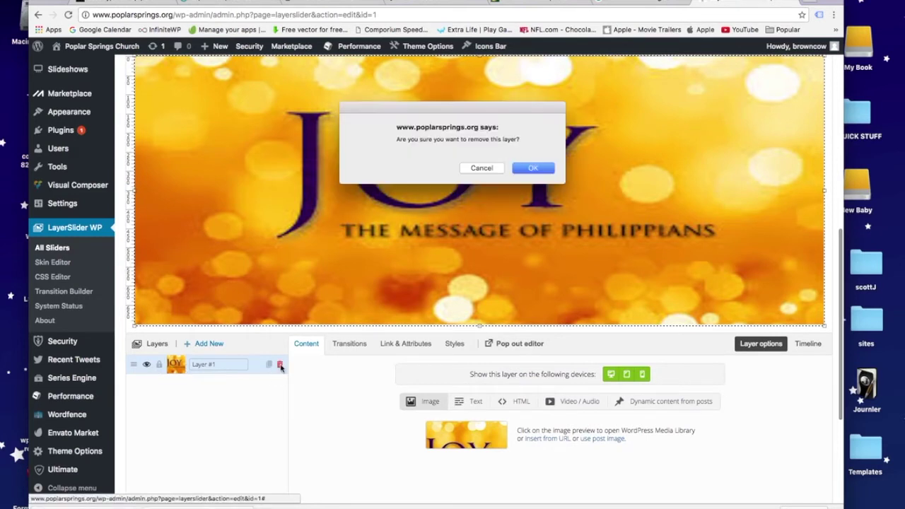
click(553, 168)
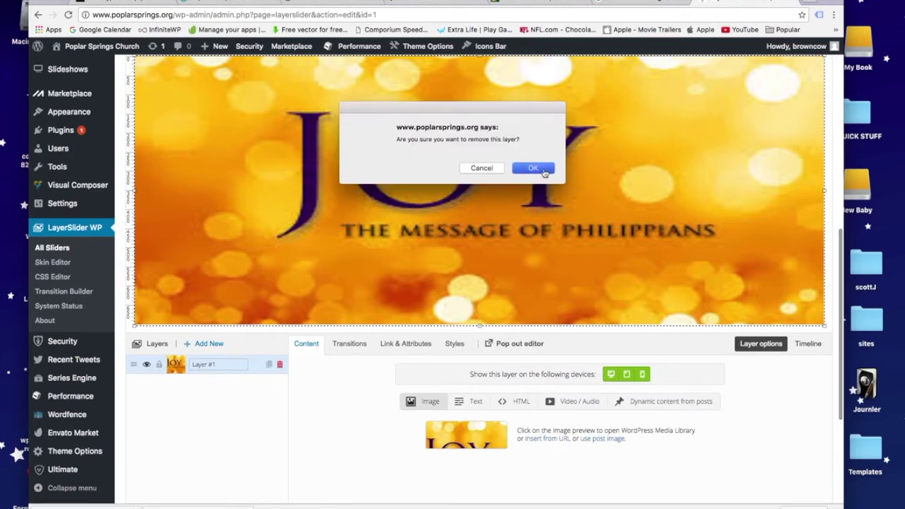
Expand the additional options of Slide #2 to view its linking, Ken Burns and parallax settings.
scroll(472, 189, up, 3)
scroll(472, 190, up, 2)
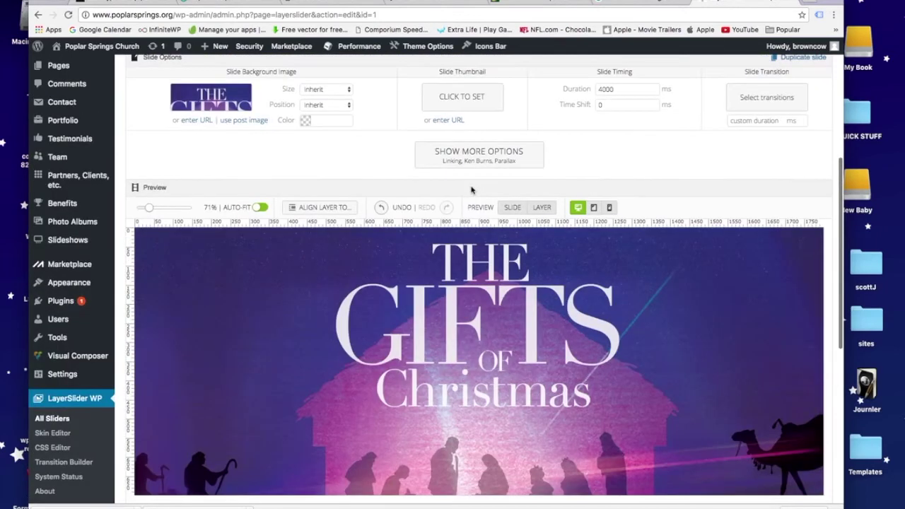
scroll(367, 275, up, 3)
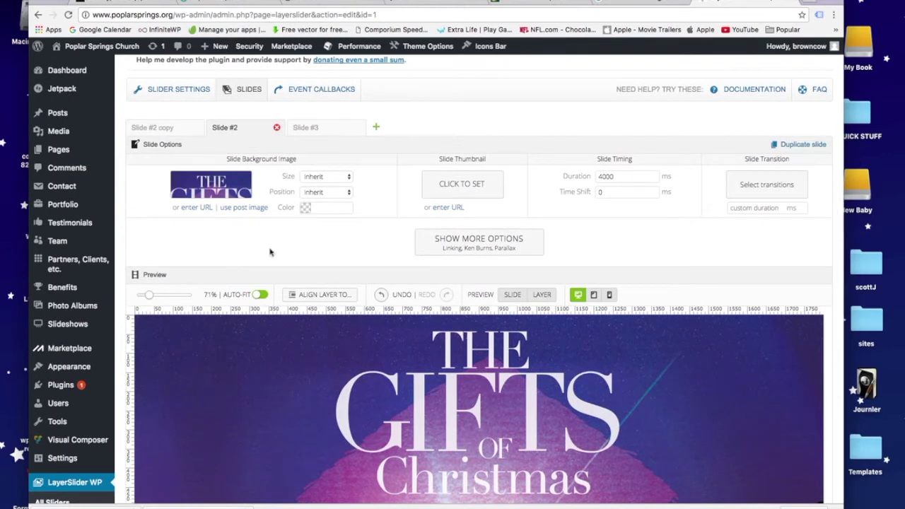
mouse_move(221, 195)
scroll(473, 244, up, 1)
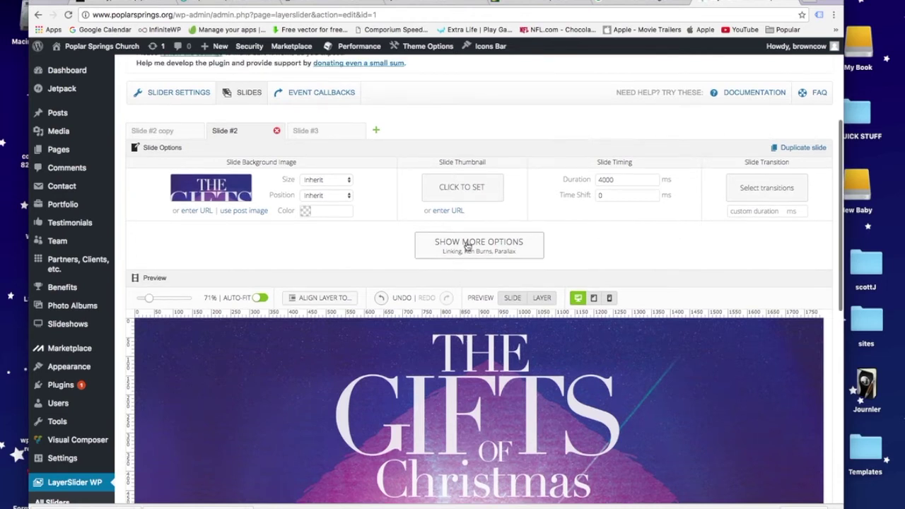
click(476, 245)
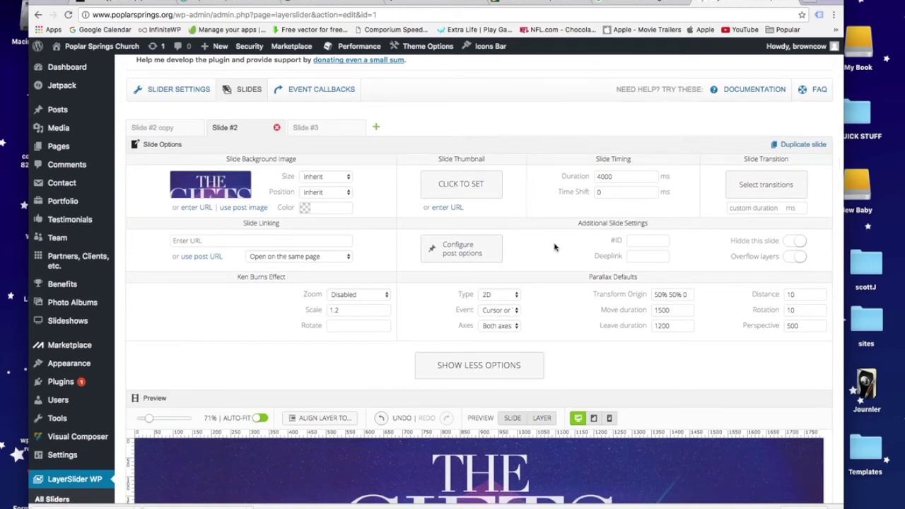
scroll(327, 296, up, 1)
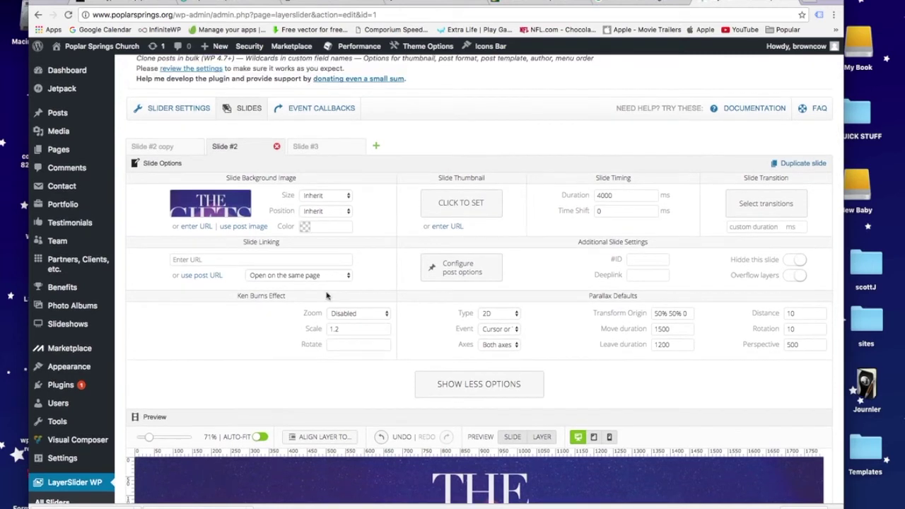
Turn on Hide this slide for Slide #2 and switch it back off.
click(792, 262)
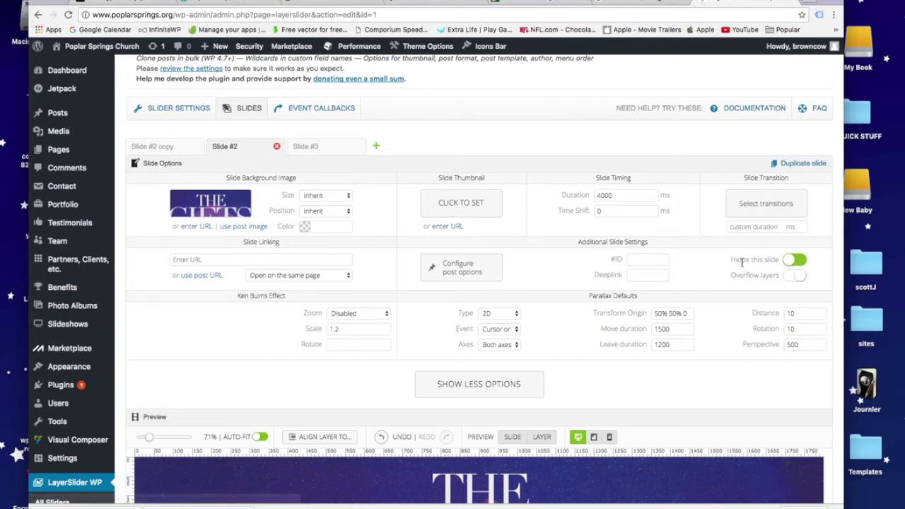
click(804, 263)
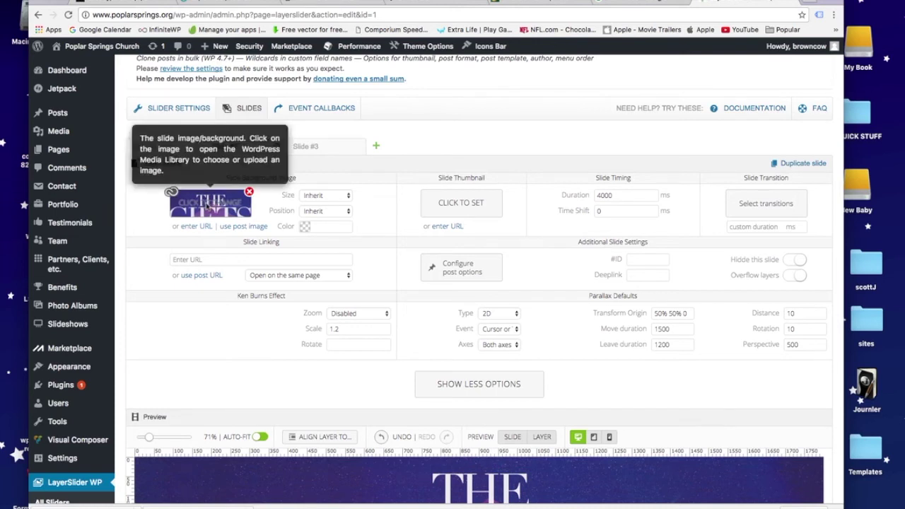
Compare the details of new-schedule-slide.jpg and Philippians-Joy-Sermon-series.jpeg in the background image library, and close it without inserting an image.
click(209, 205)
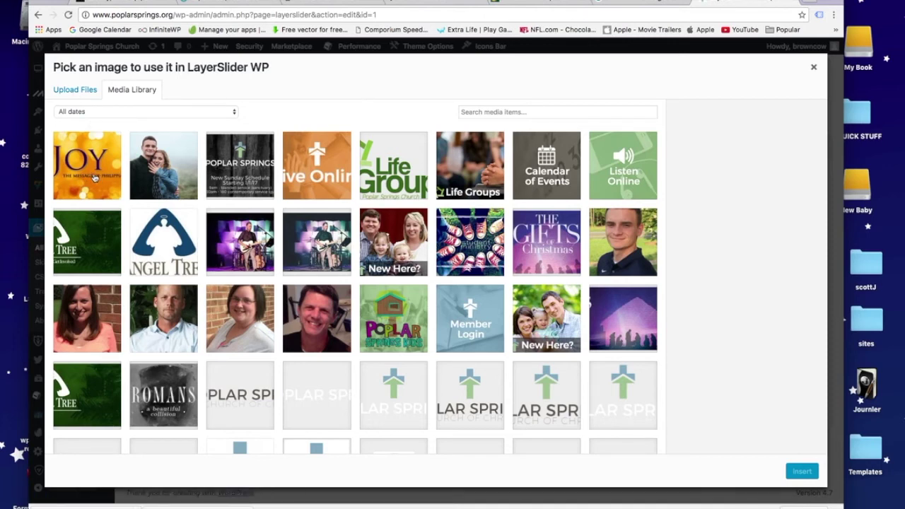
click(259, 172)
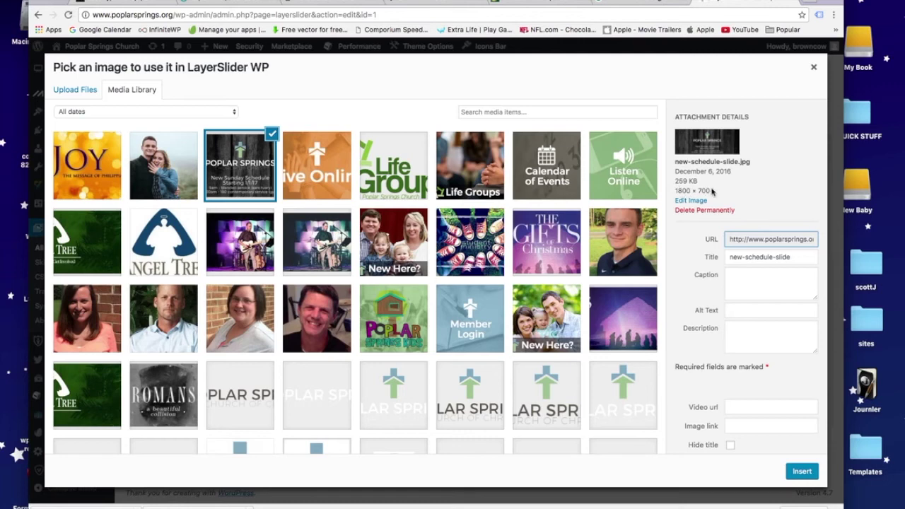
click(95, 161)
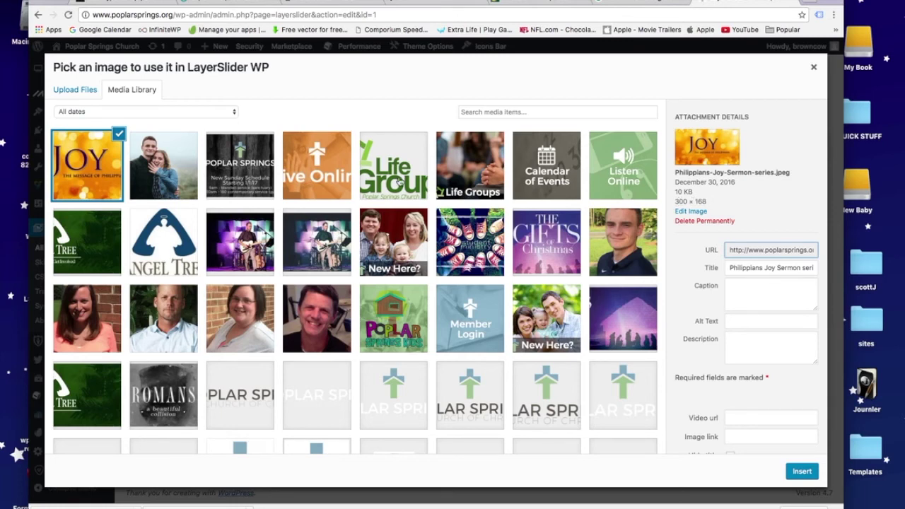
click(262, 165)
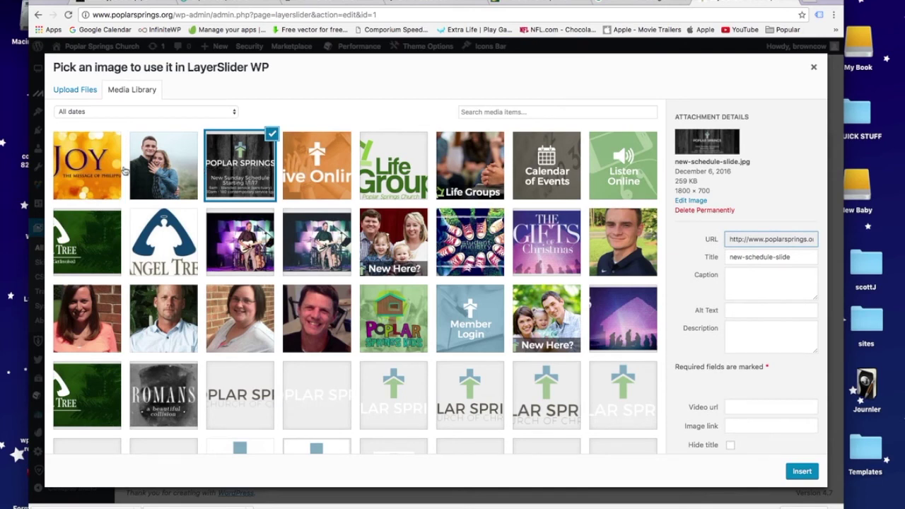
click(102, 166)
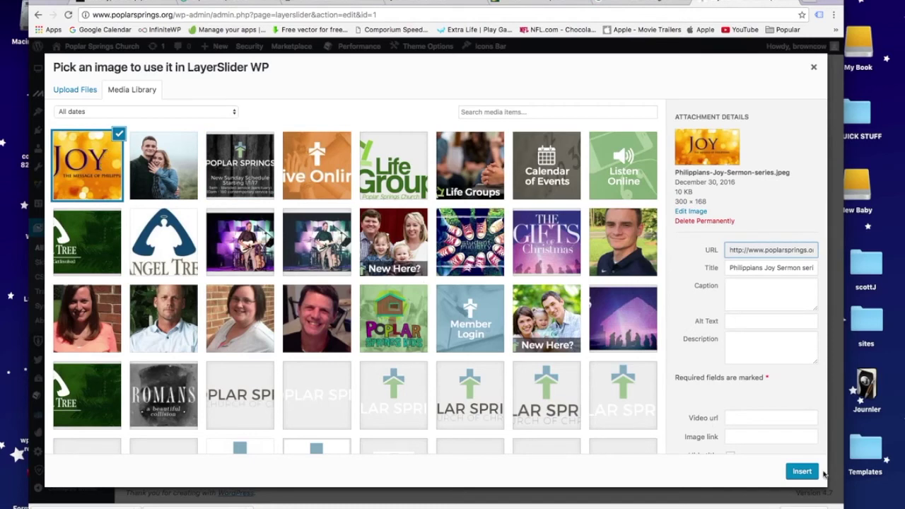
scroll(801, 367, down, 1)
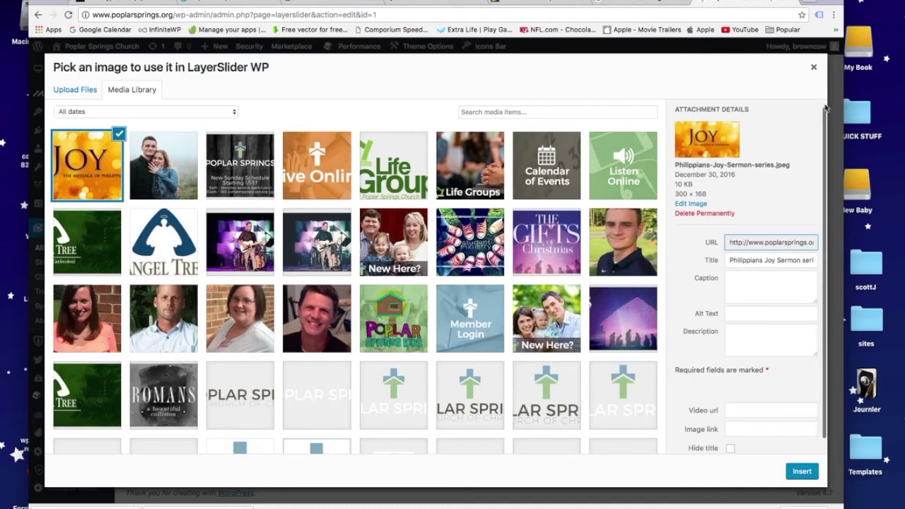
click(813, 67)
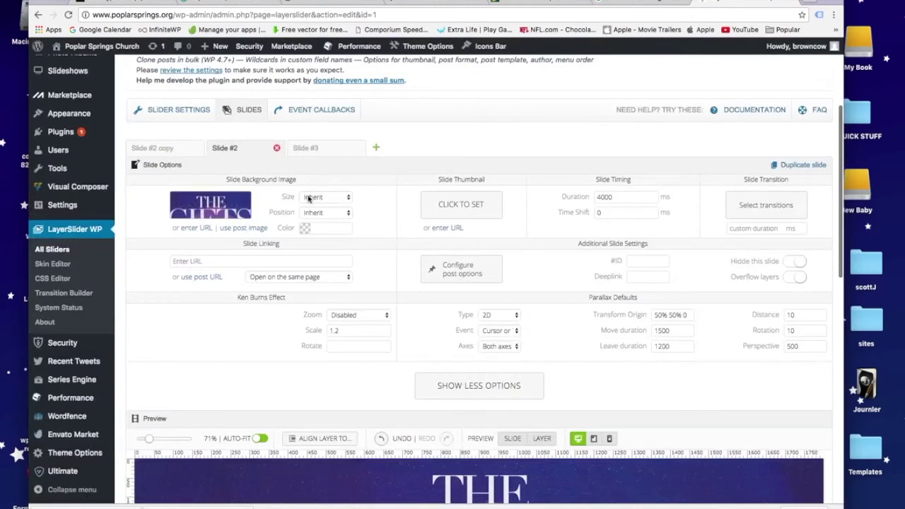
Check the slide timing of Slide #2 and open the Slide #2 copy slide to view its options.
mouse_move(213, 205)
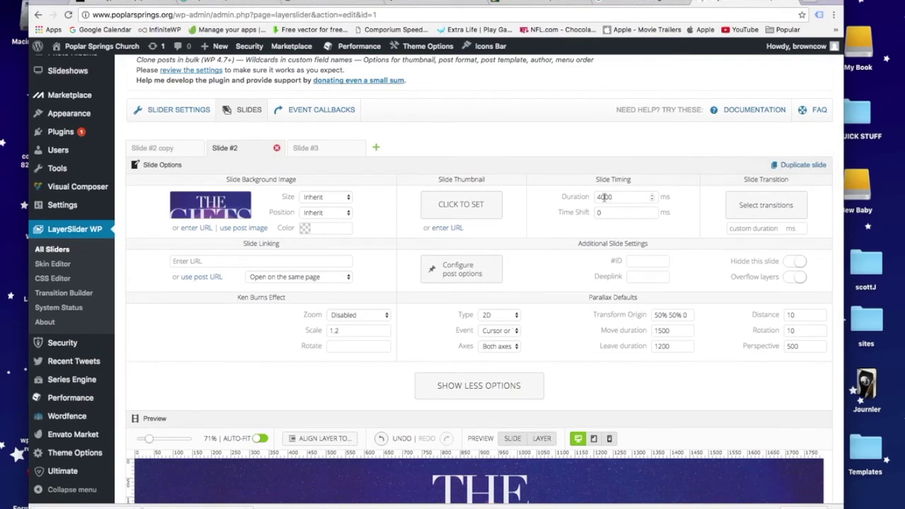
scroll(266, 162, up, 1)
scroll(172, 153, up, 1)
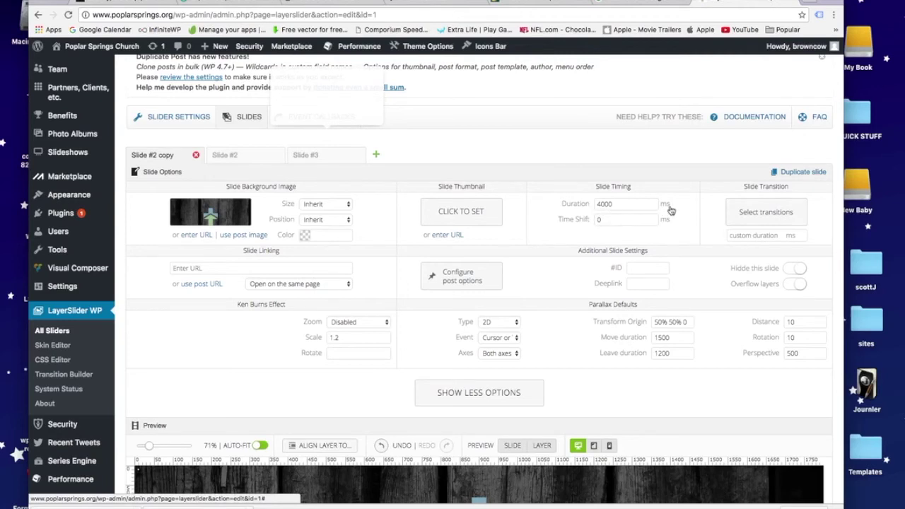
Open Slide #3 and review its slide link, Angel Tree background preview and layer content.
click(305, 154)
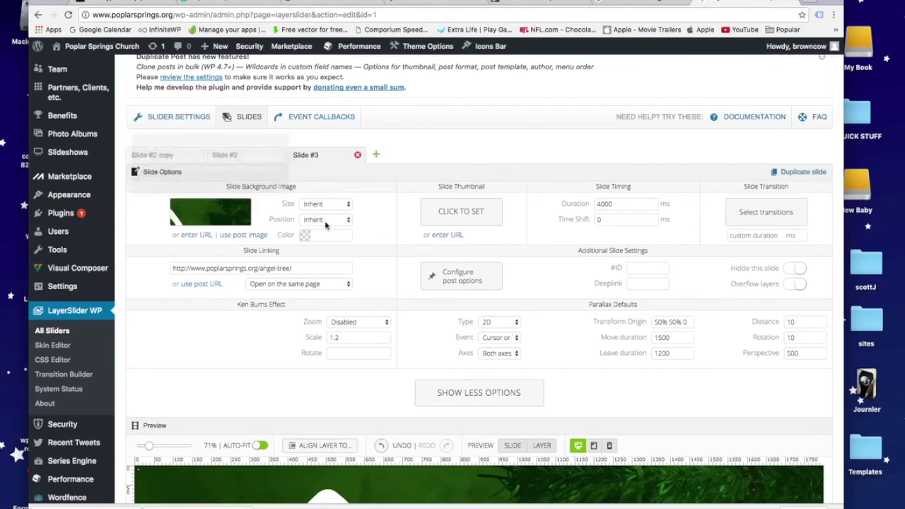
scroll(325, 225, down, 2)
scroll(326, 225, down, 7)
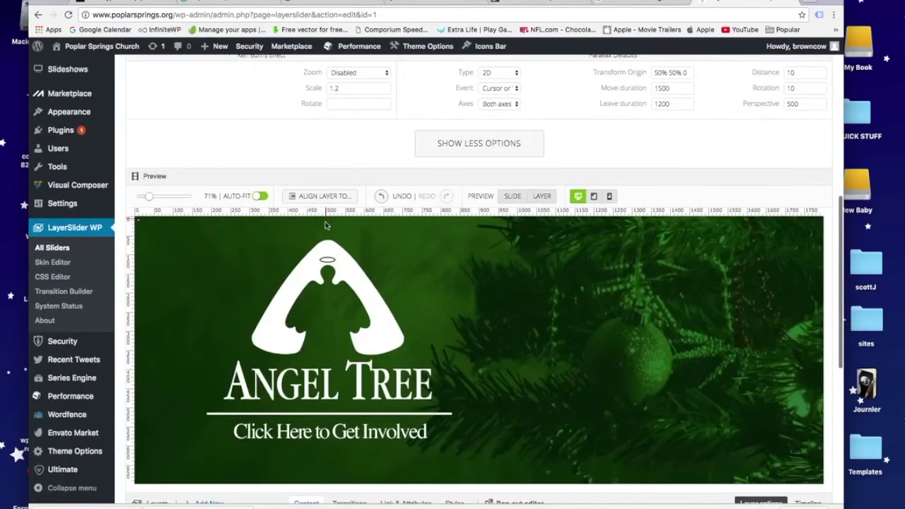
scroll(495, 290, up, 1)
scroll(479, 303, down, 3)
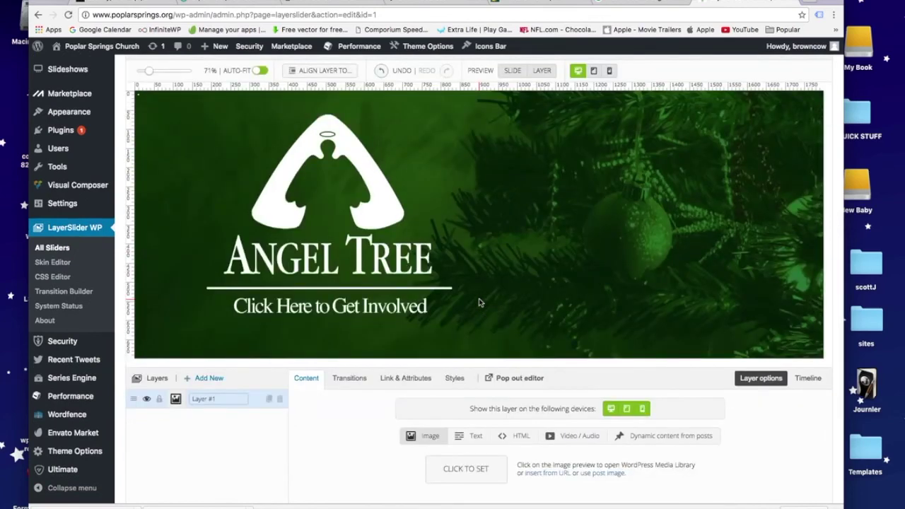
scroll(479, 303, down, 2)
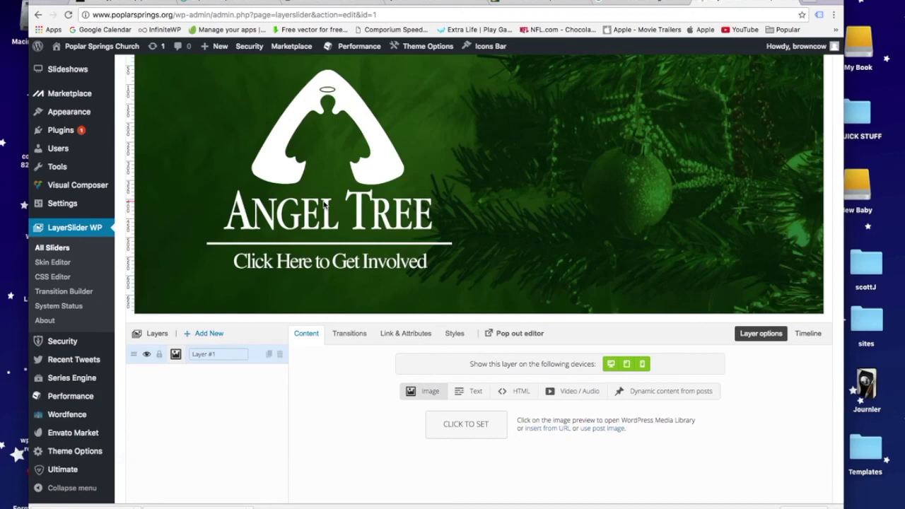
scroll(332, 253, up, 5)
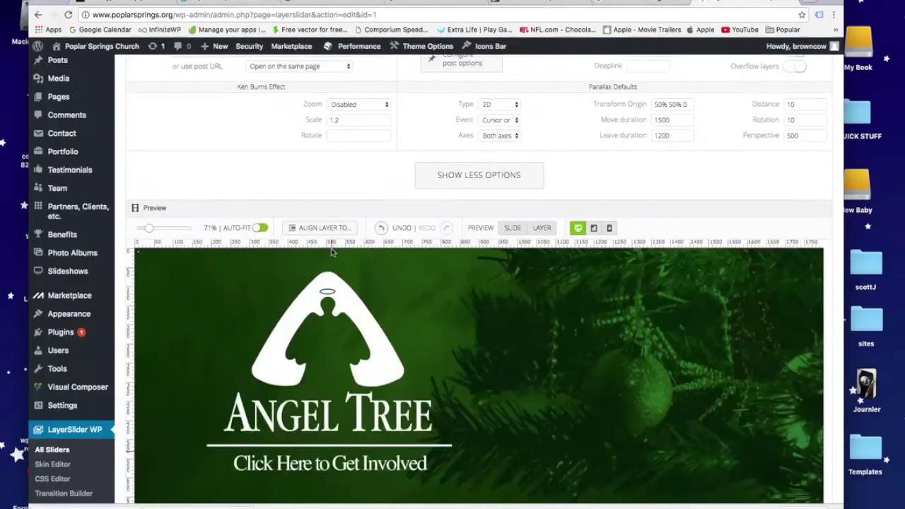
scroll(332, 253, up, 5)
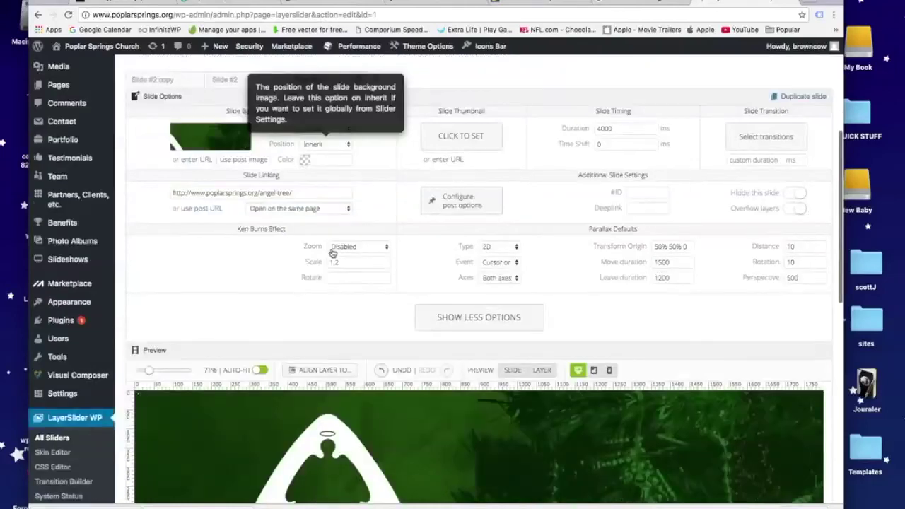
scroll(332, 254, down, 10)
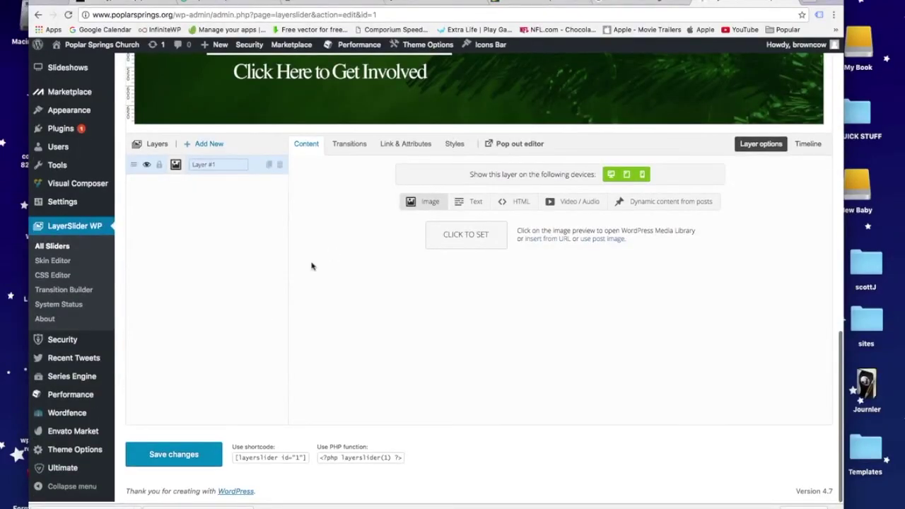